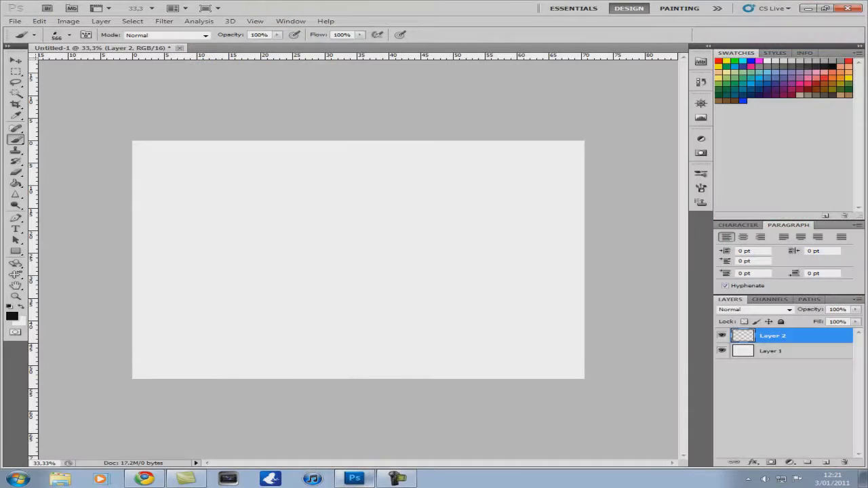
Paint a thick black rounded stroke across the canvas with a round brush preset
click(69, 35)
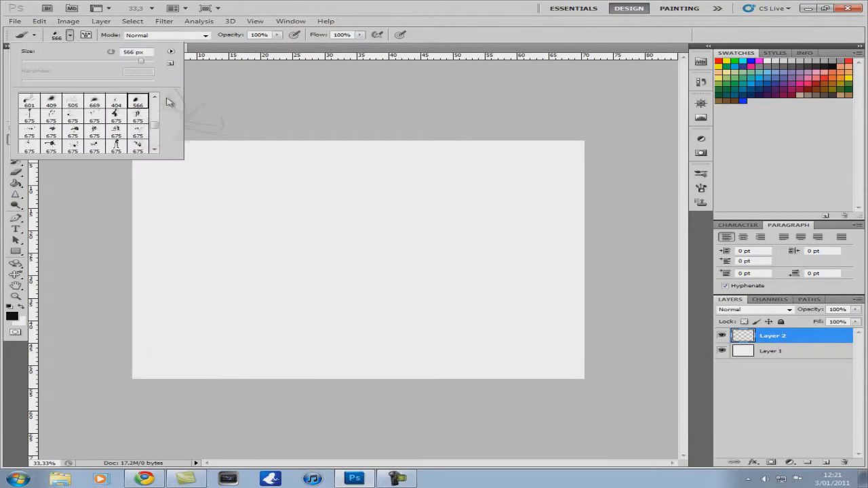
drag(156, 127, 155, 99)
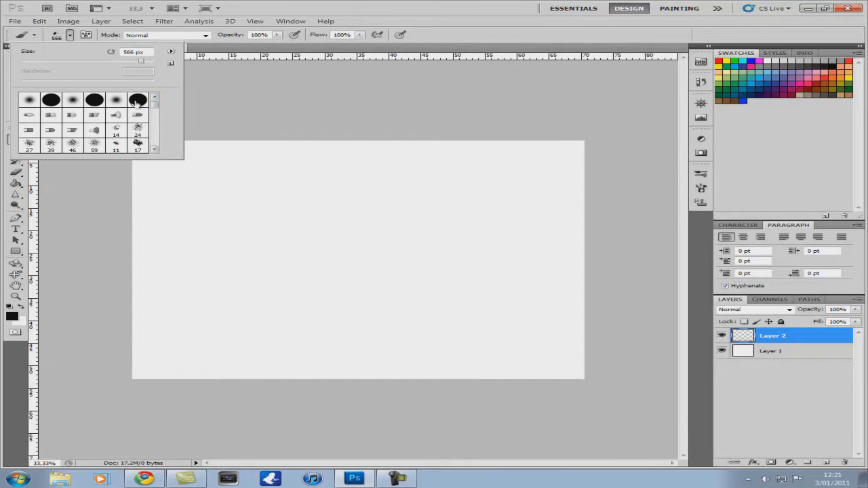
drag(211, 231, 451, 234)
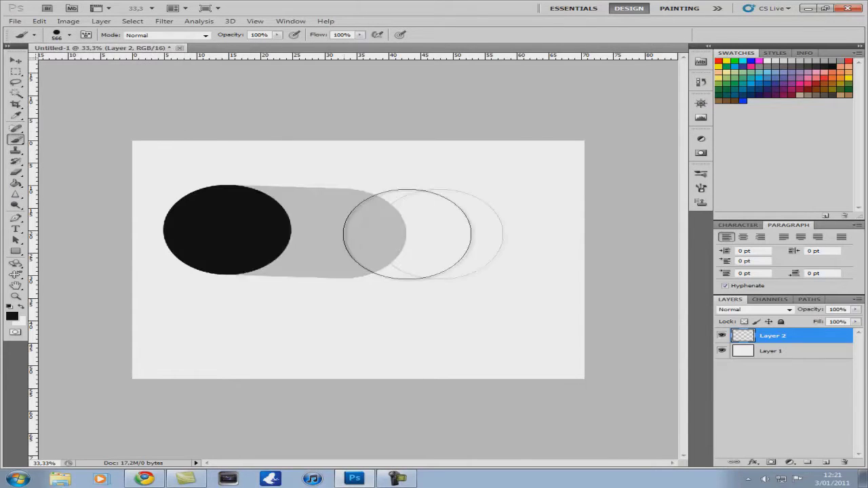
Stamp the 1809 px lines-and-dots brush at the canvas's lower right, then minimize Photoshop
click(70, 35)
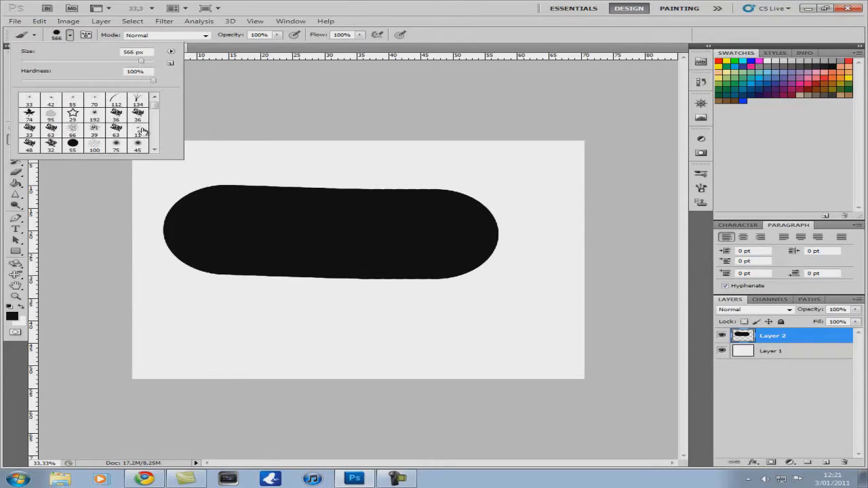
scroll(135, 136, down, 5)
scroll(135, 136, down, 3)
click(51, 106)
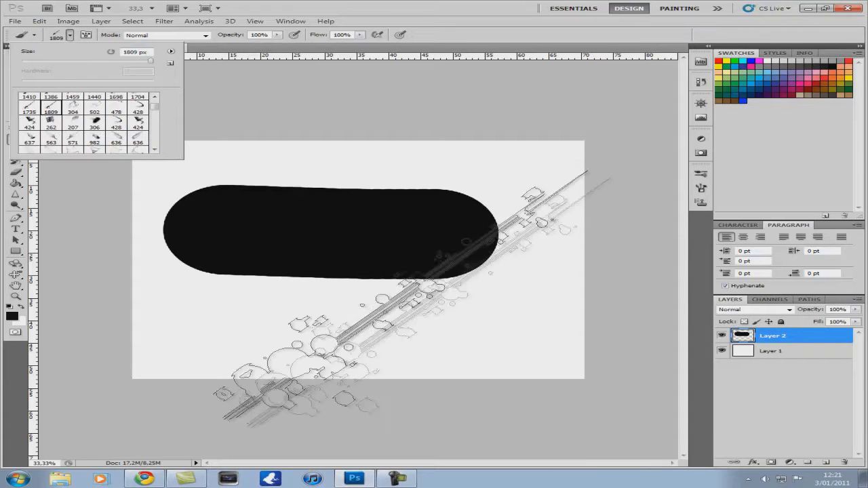
click(507, 295)
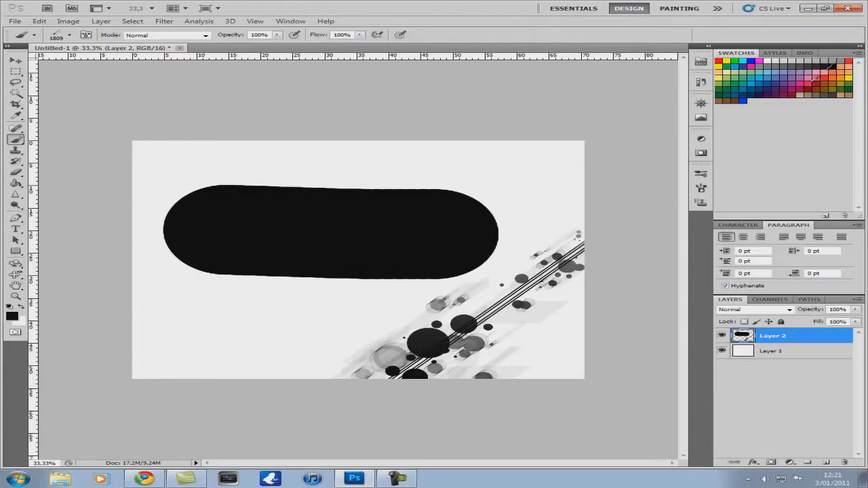
click(808, 8)
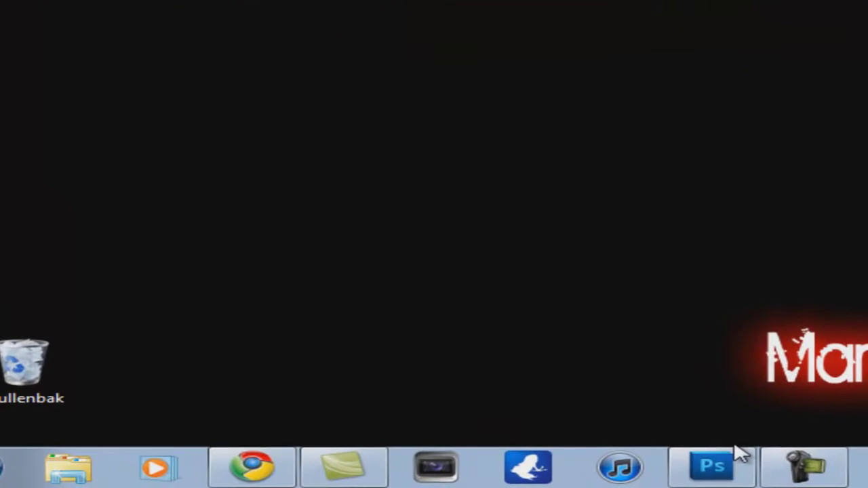
Restore Chrome from the taskbar to show the empty Google.be homepage
click(224, 475)
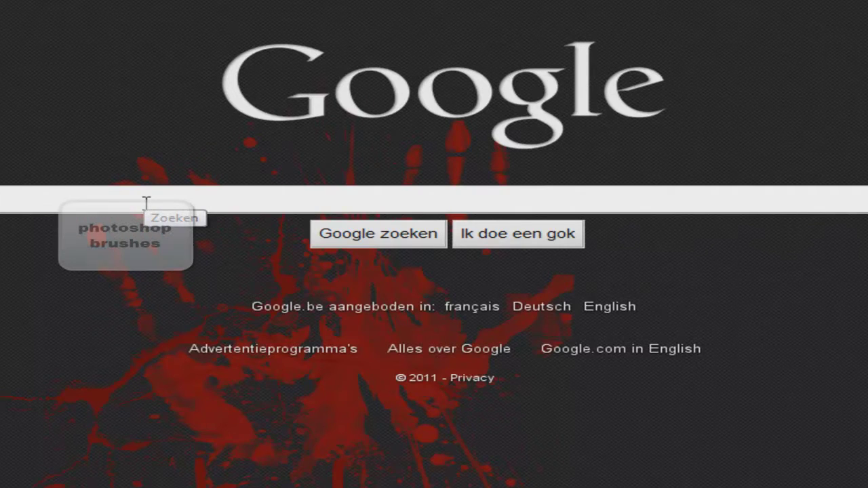
Search Google for 'photoshop brushes' and open the Free Photoshop Brushes at Brusheezy result
text(pho)
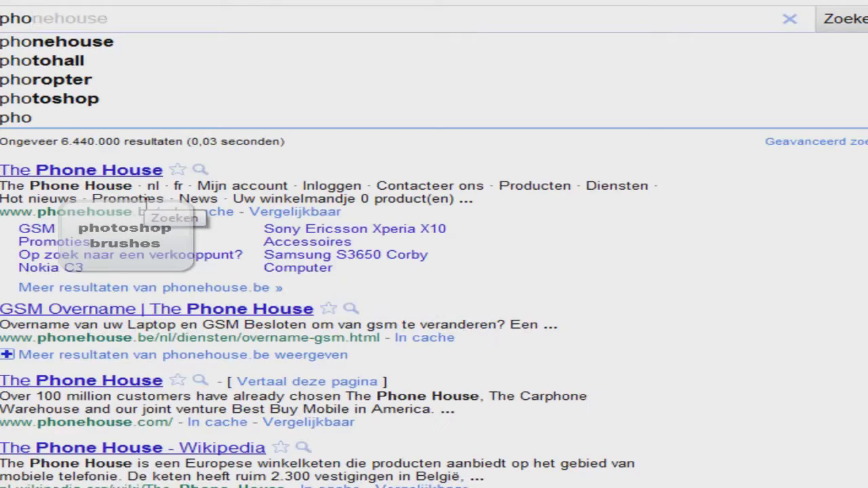
text(tosh)
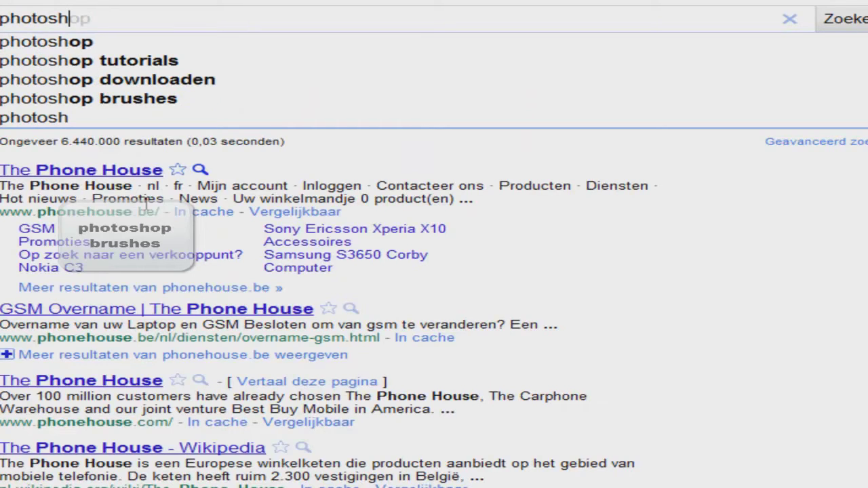
text(op br)
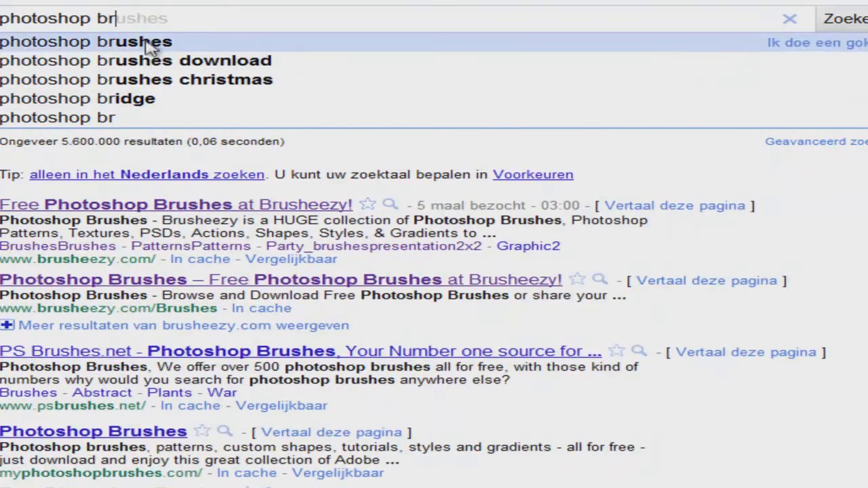
click(88, 40)
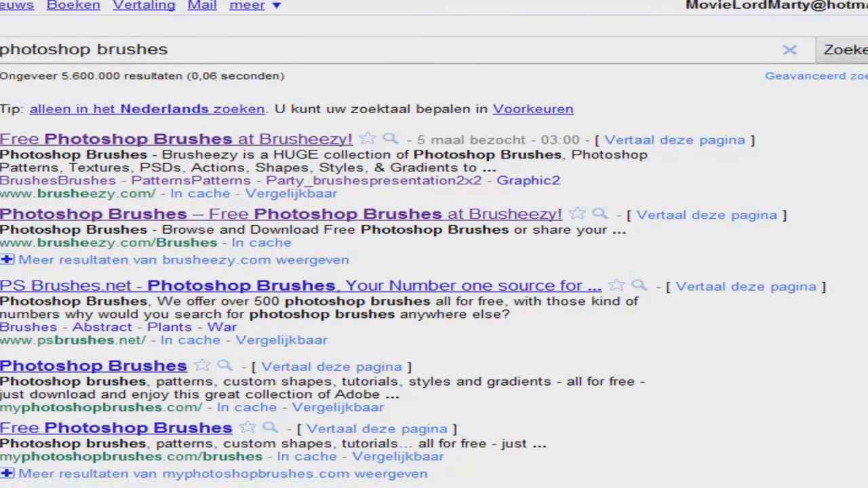
scroll(281, 97, down, 1)
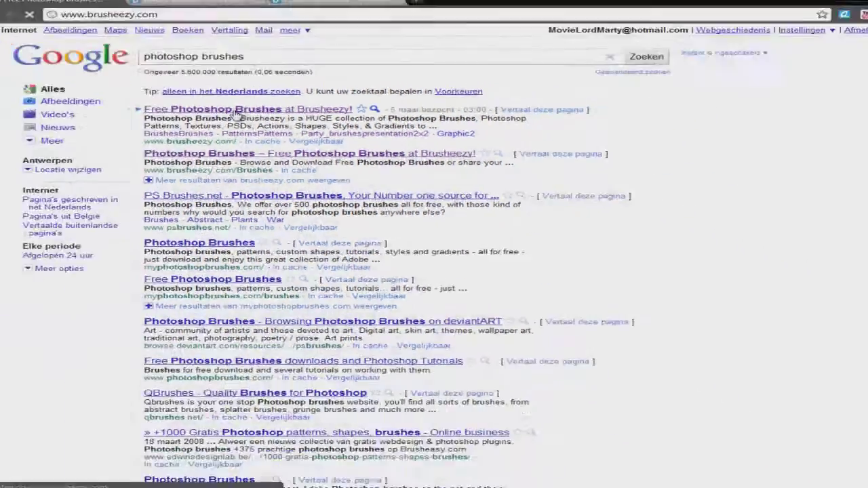
click(155, 117)
Go to Brusheezy's Brushes section and search VectorFinder for 'Swirls'
scroll(141, 242, down, 5)
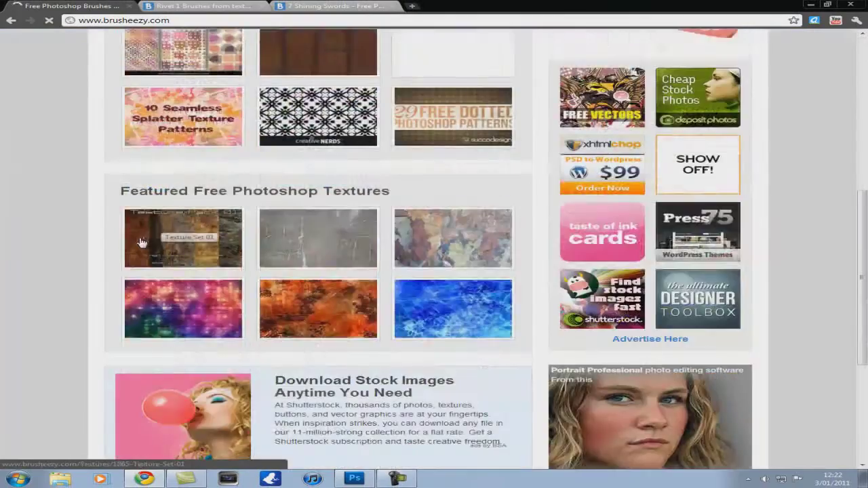
scroll(141, 242, down, 3)
scroll(141, 243, up, 10)
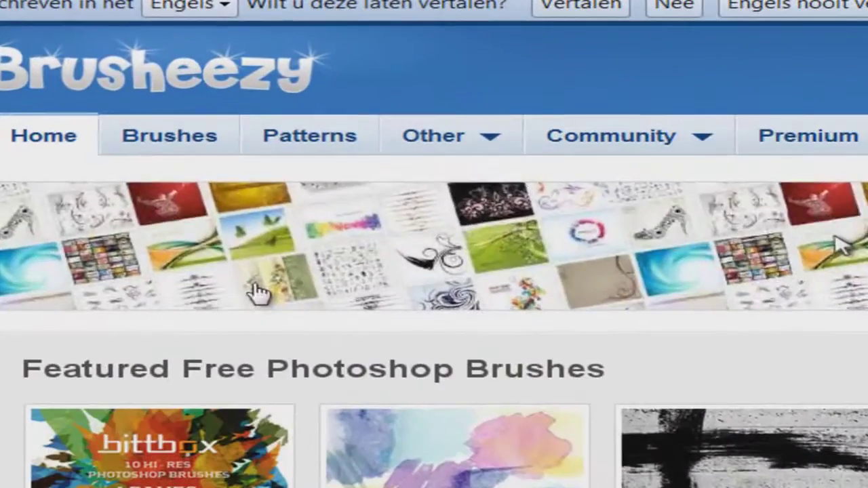
click(153, 138)
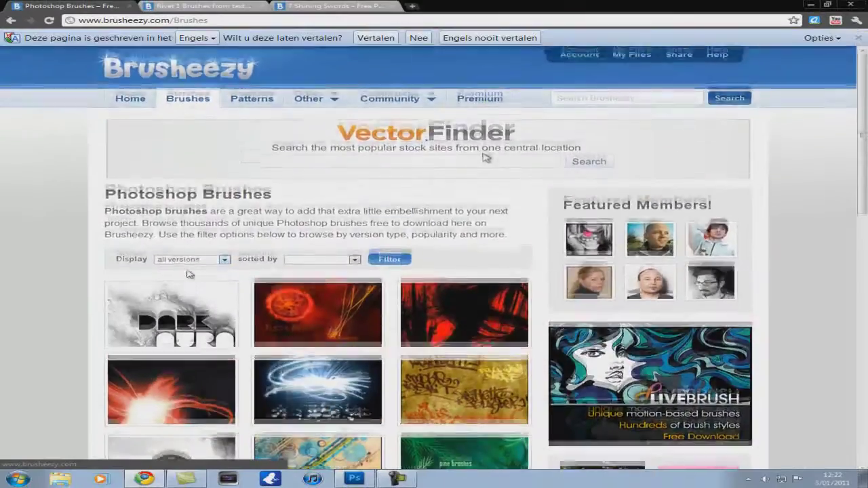
scroll(434, 271, down, 5)
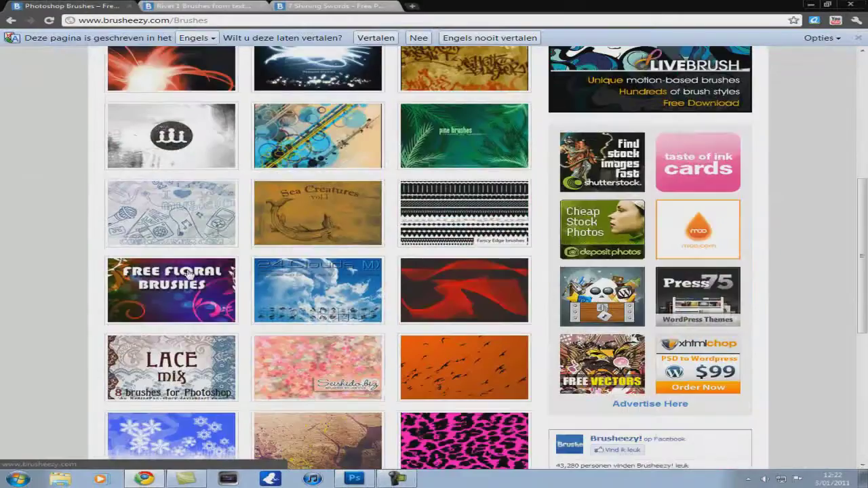
scroll(434, 271, up, 5)
click(508, 162)
text(Swirls)
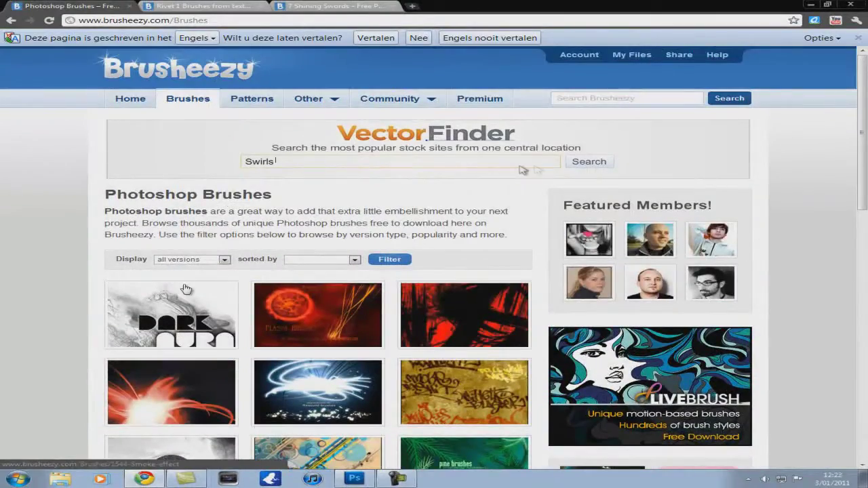
click(589, 161)
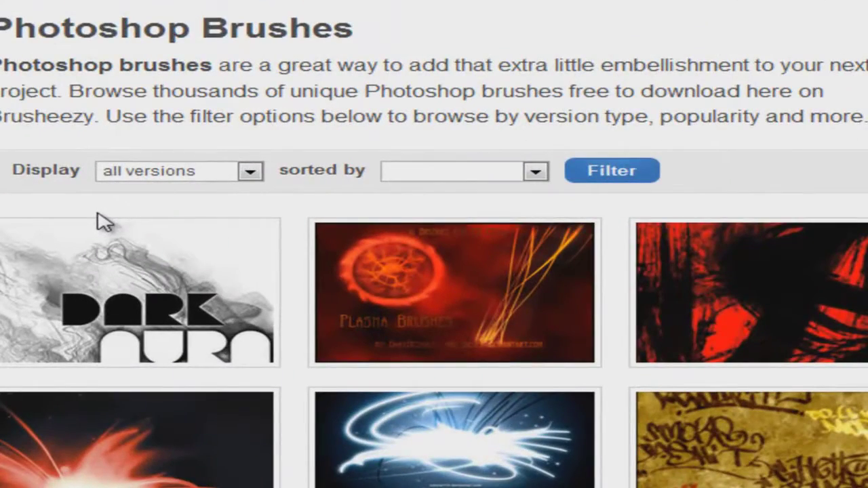
Filter the brush listing to CS5 and sort it by highest rated first
click(234, 175)
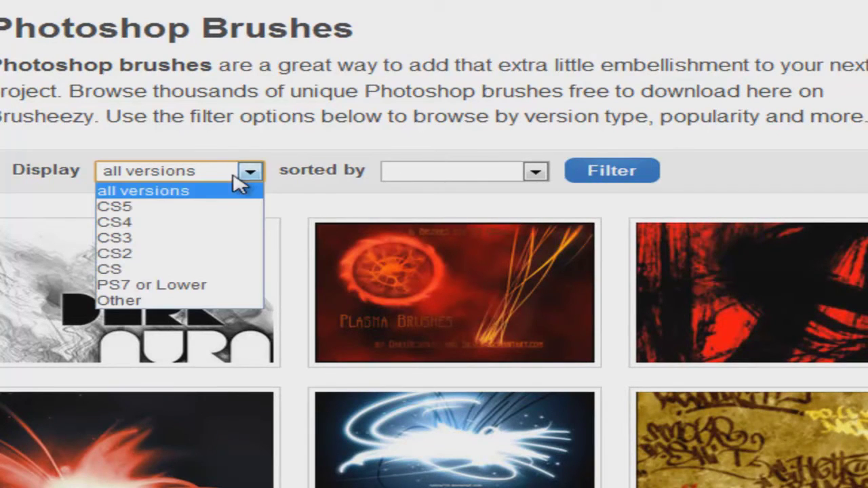
click(148, 209)
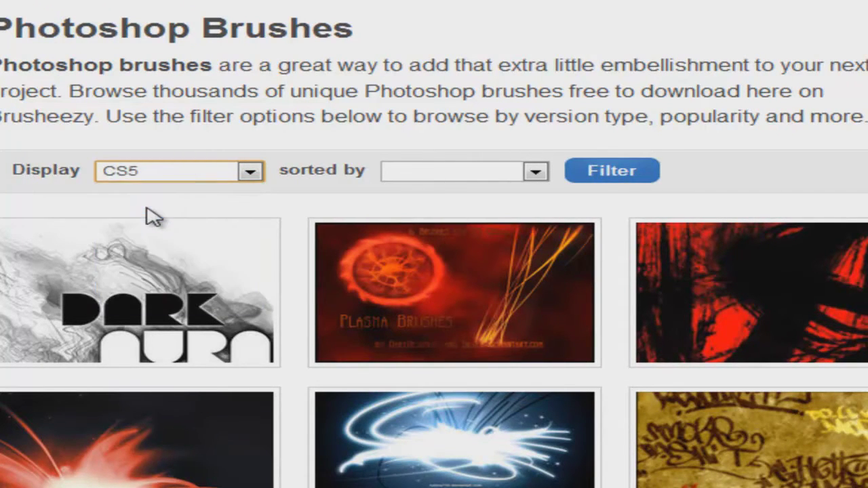
click(535, 173)
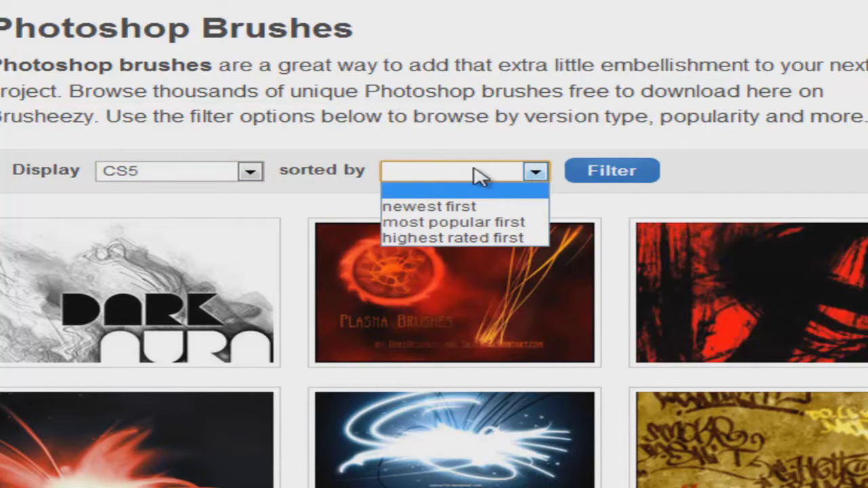
click(494, 238)
Apply the CS5 highest-rated filter and browse the resulting brush listing
click(640, 182)
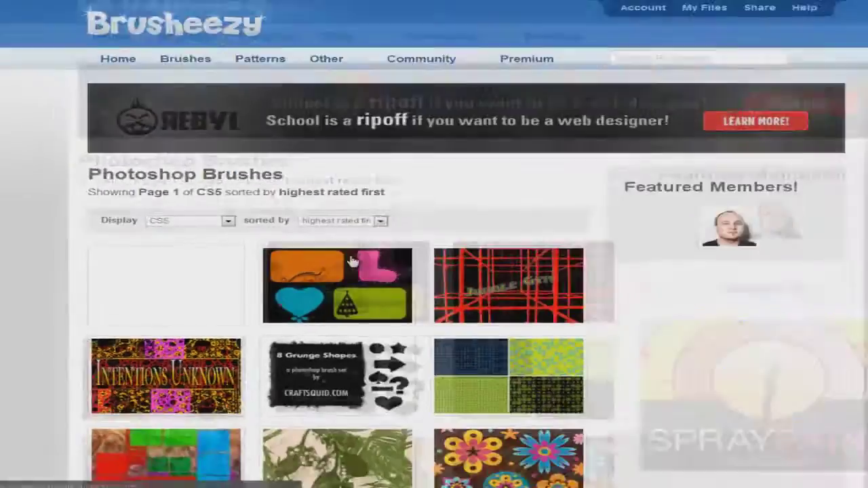
scroll(158, 354, down, 3)
scroll(158, 354, down, 4)
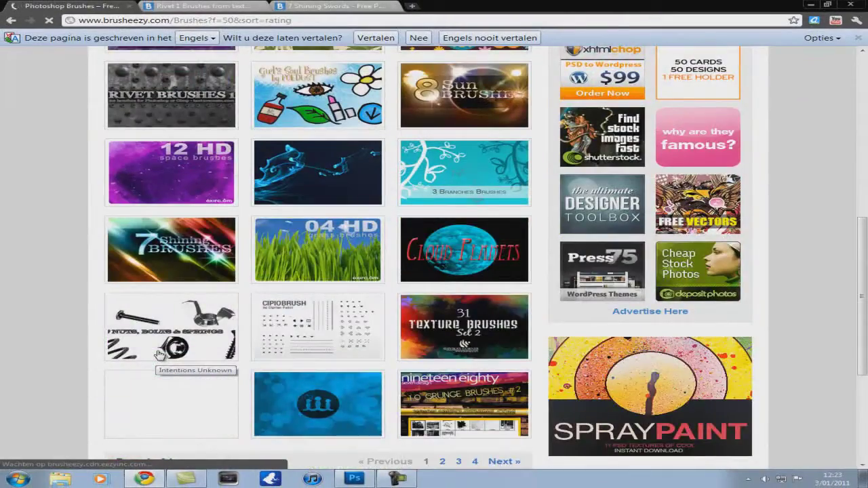
scroll(158, 354, down, 2)
scroll(158, 354, down, 2)
scroll(158, 355, up, 3)
scroll(158, 354, up, 3)
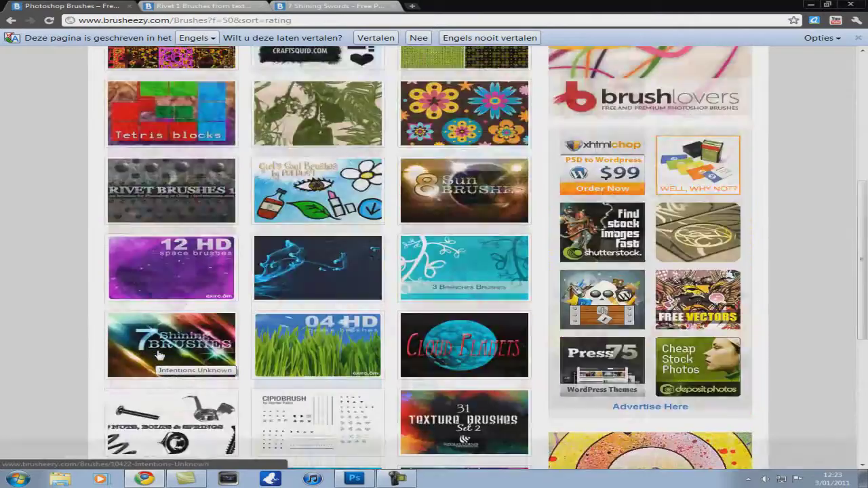
scroll(158, 354, up, 3)
scroll(158, 354, up, 1)
scroll(158, 354, down, 3)
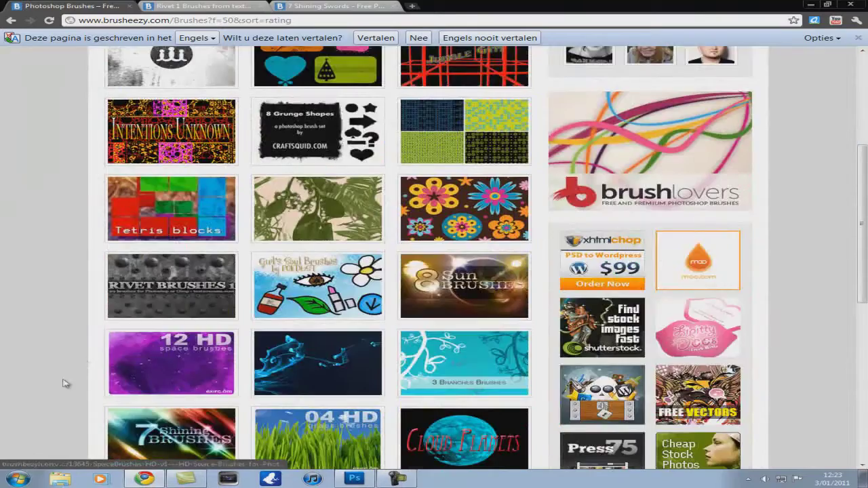
scroll(65, 383, down, 2)
Preview the brushes in the Rivet 1 and 7 Shining Swords sets
click(130, 6)
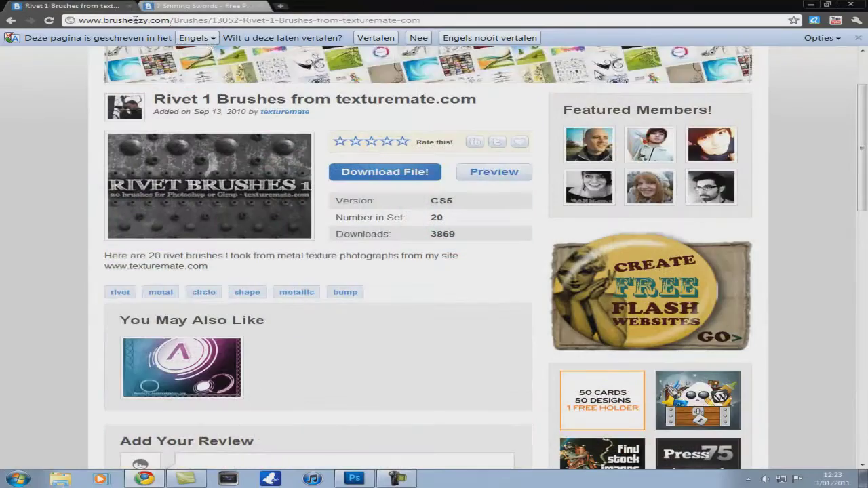
click(198, 8)
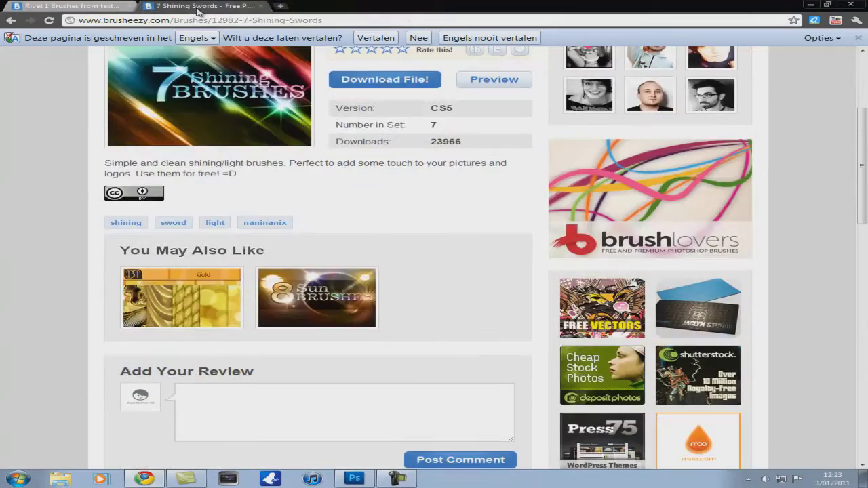
click(129, 7)
scroll(286, 186, down, 2)
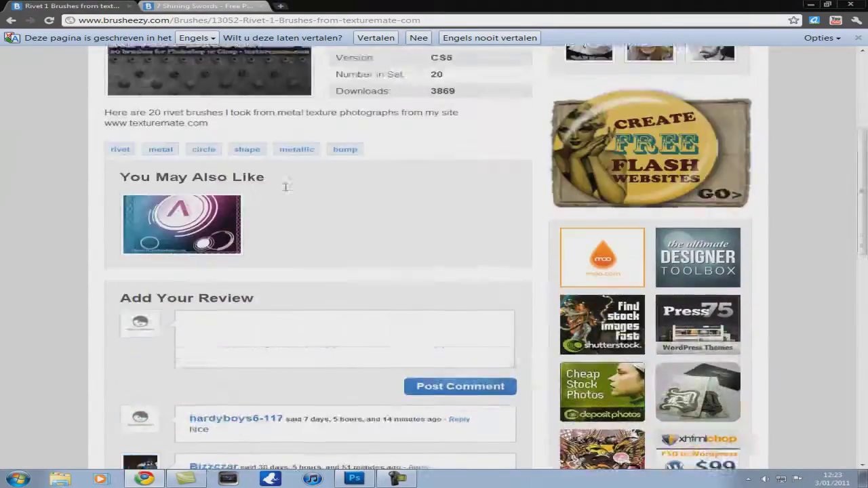
scroll(285, 186, up, 2)
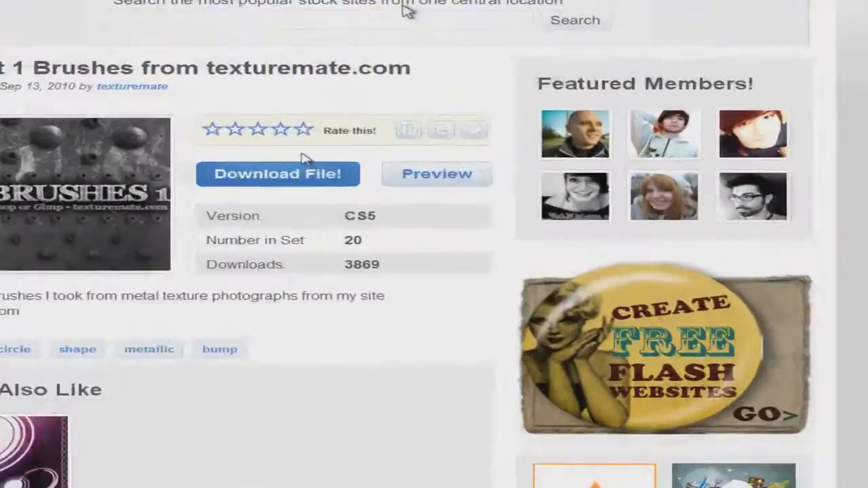
click(434, 176)
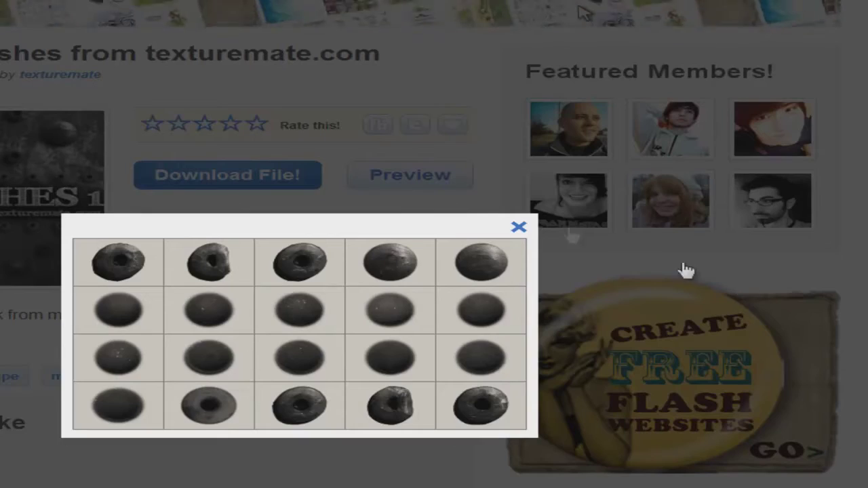
click(519, 227)
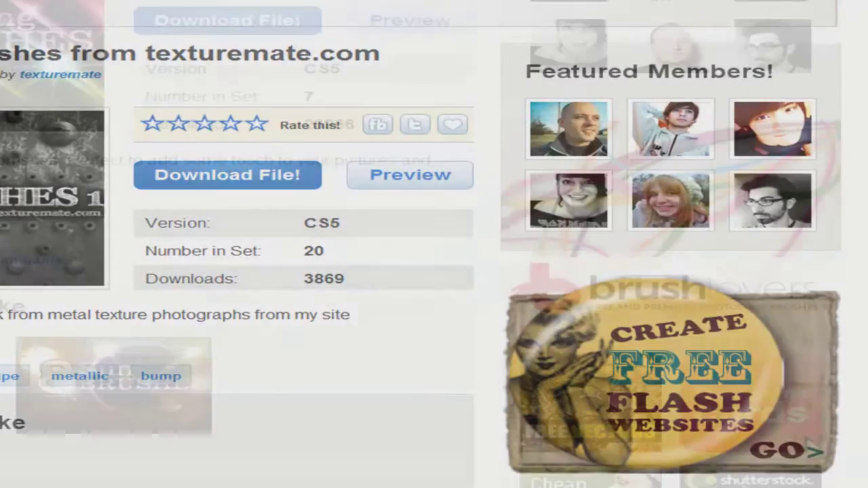
click(380, 27)
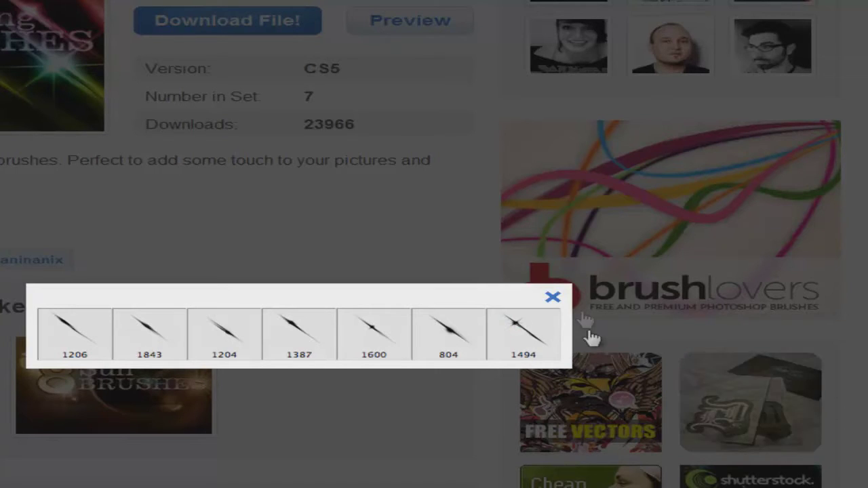
click(554, 298)
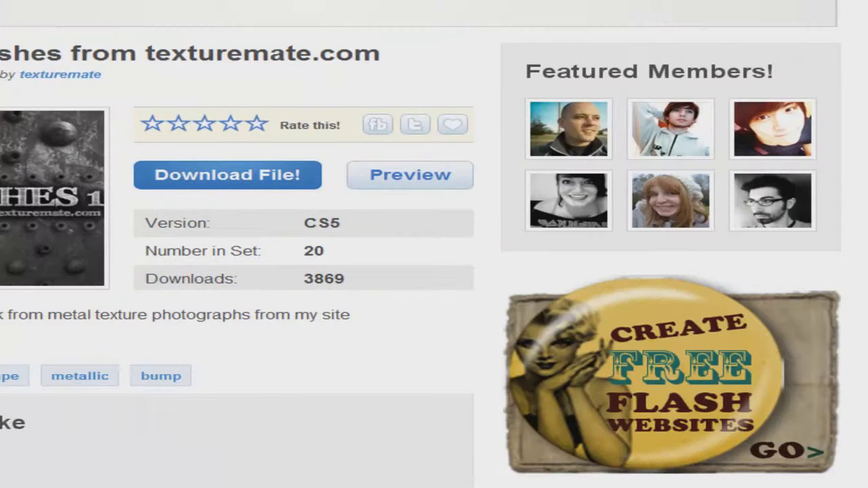
Download the Rivet 1 and 7 Shining Swords brush sets, then return to Photoshop
click(217, 169)
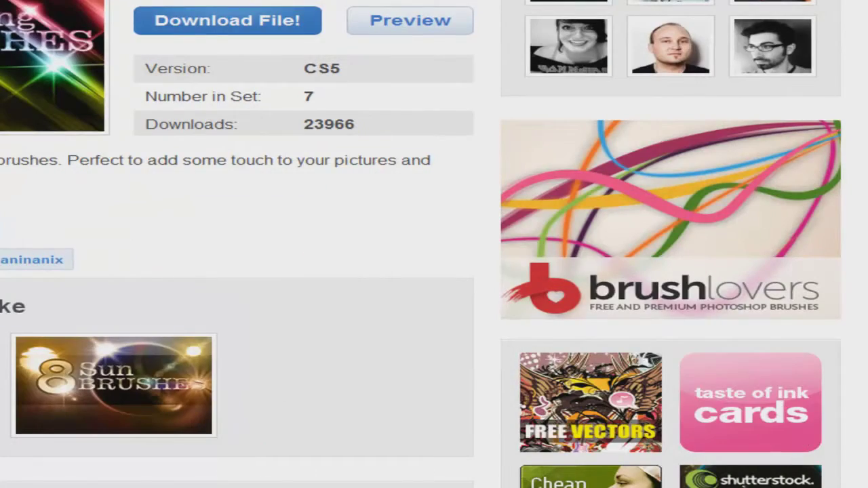
click(214, 25)
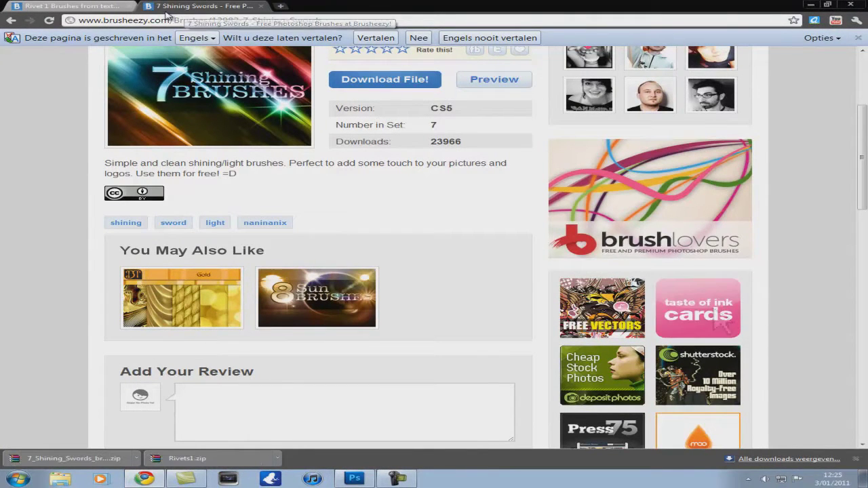
click(68, 7)
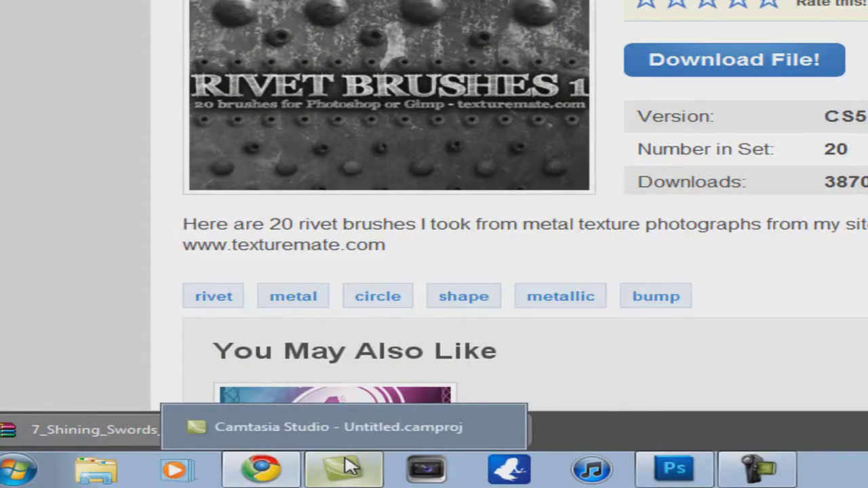
click(678, 472)
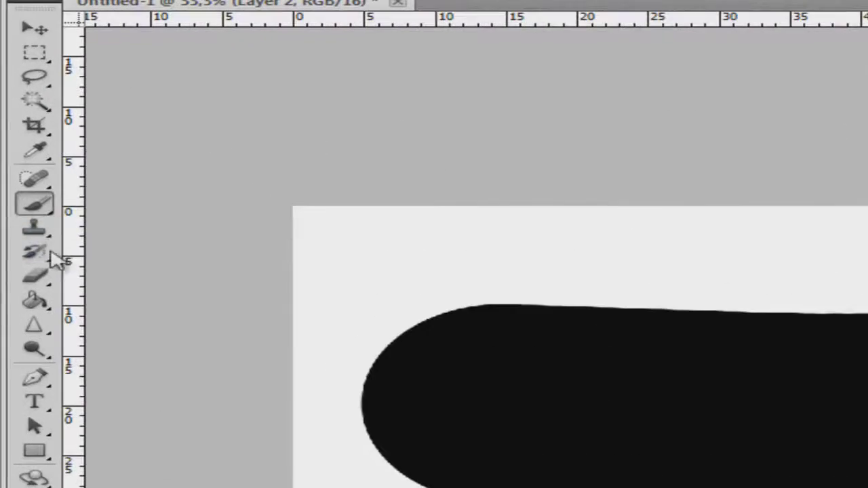
Switch to the Brush Tool, start Load Brushes from the preset picker, and open Rivets1.zip
right_click(45, 204)
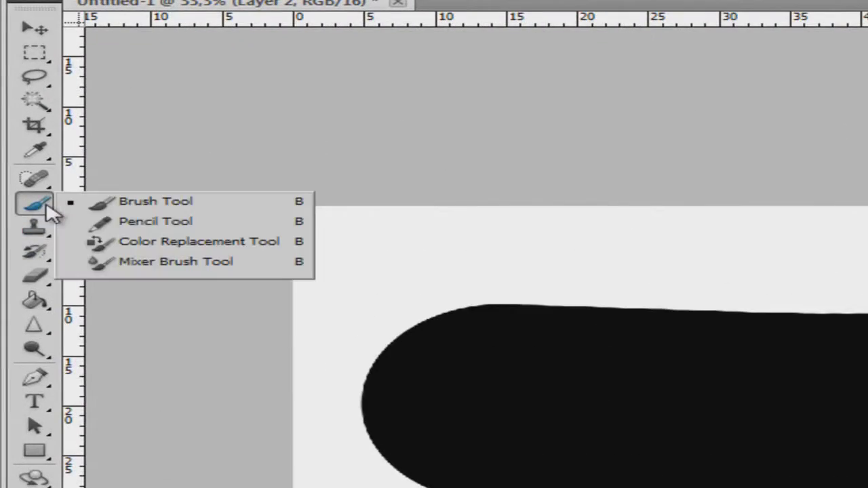
click(165, 207)
click(154, 80)
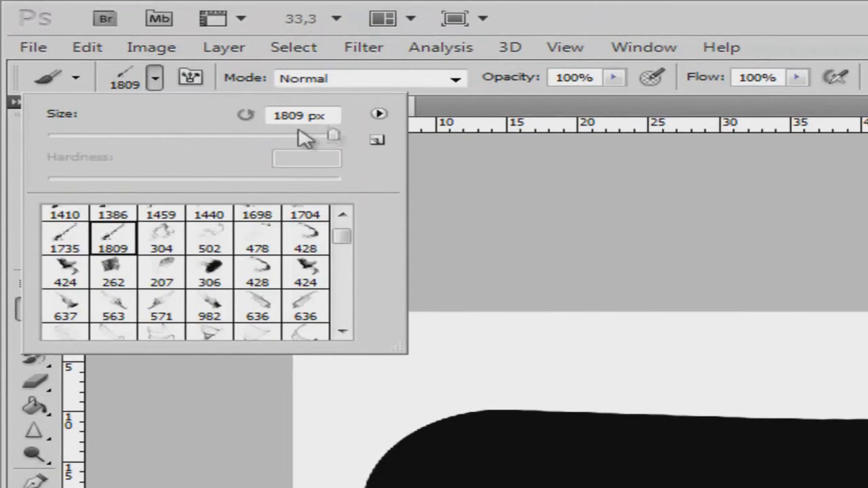
click(378, 116)
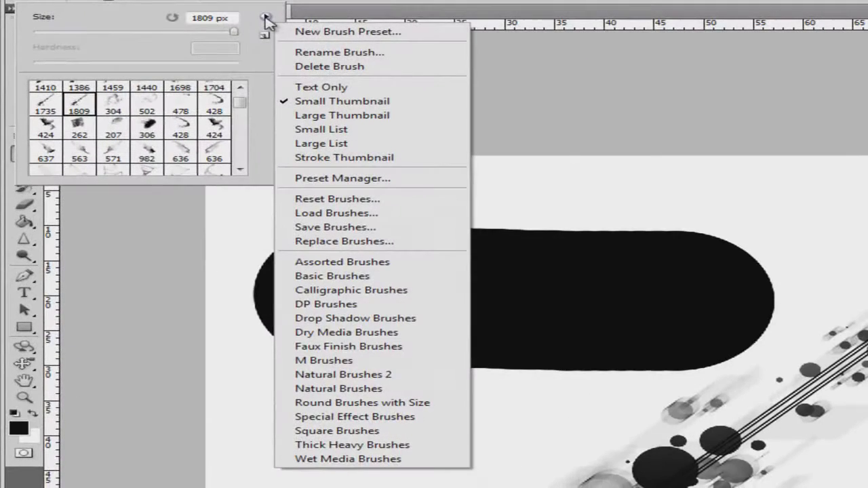
click(337, 213)
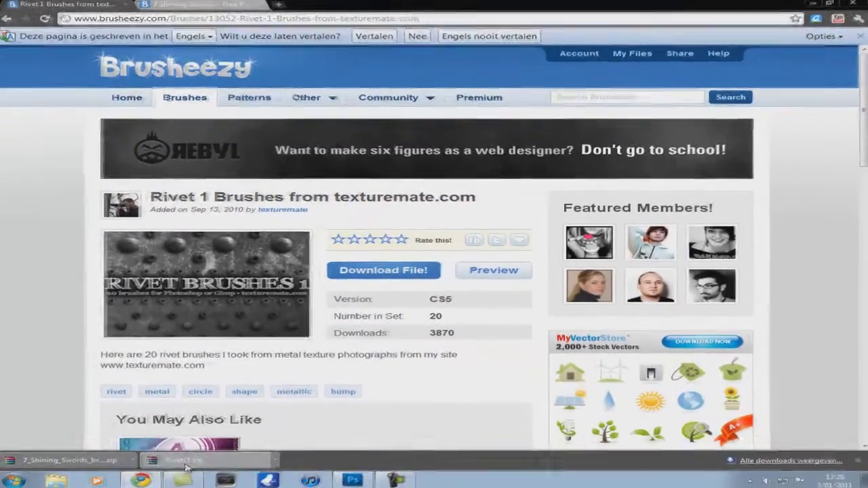
click(144, 464)
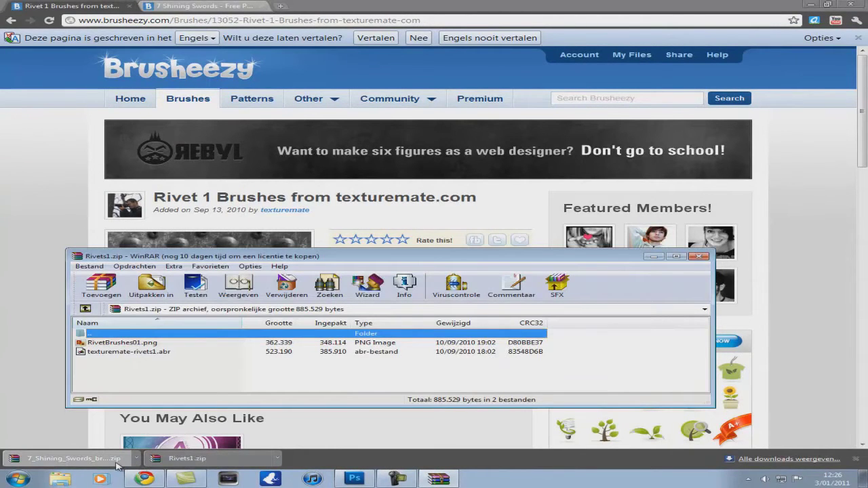
Open the Shining Swords zip in WinRAR and minimize Chrome
click(117, 464)
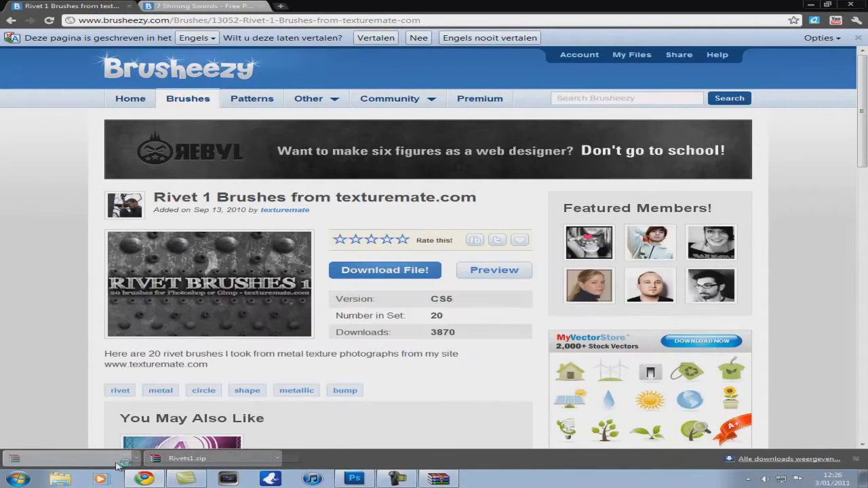
click(810, 6)
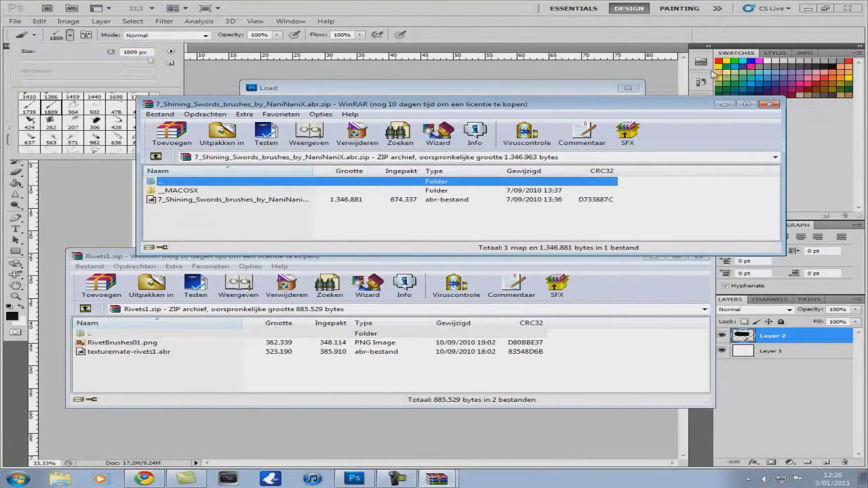
Copy the Shining Swords .abr from WinRAR into Photoshop's Brushes folder and load it
drag(399, 108, 760, 92)
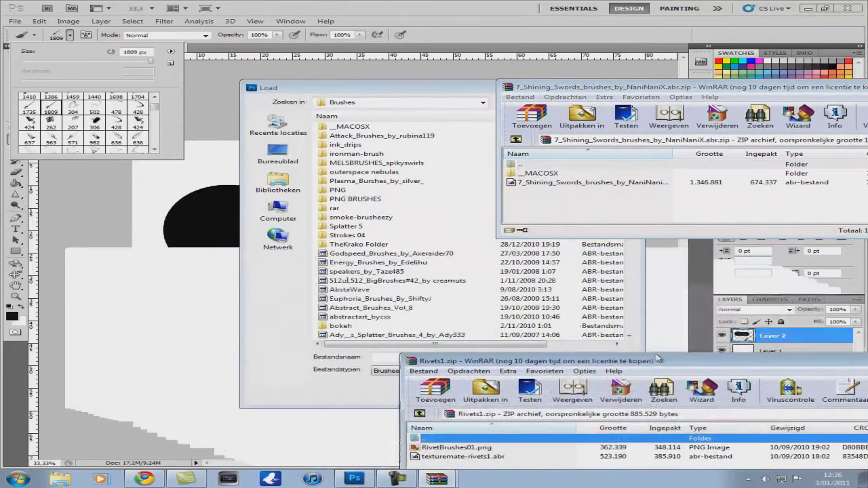
drag(328, 263, 662, 368)
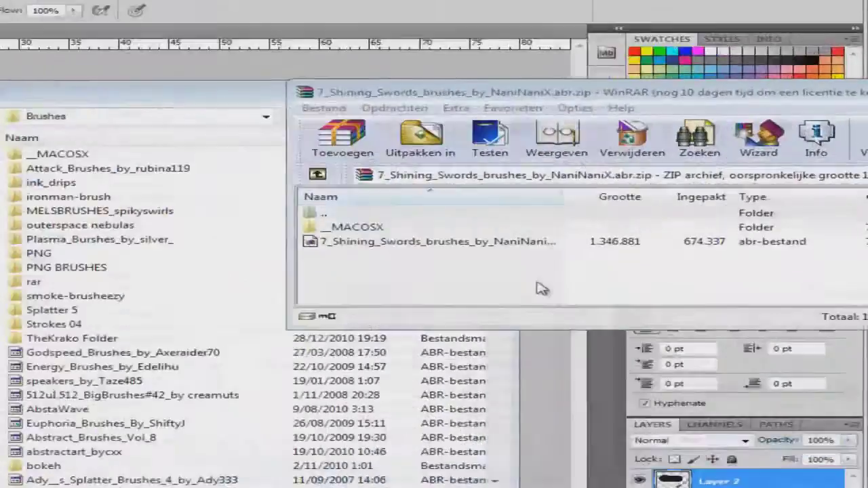
drag(555, 182, 355, 277)
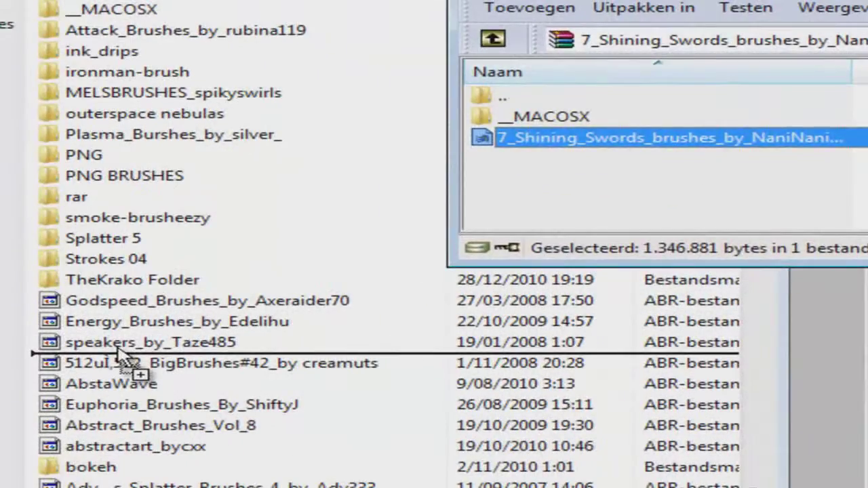
drag(85, 369, 122, 357)
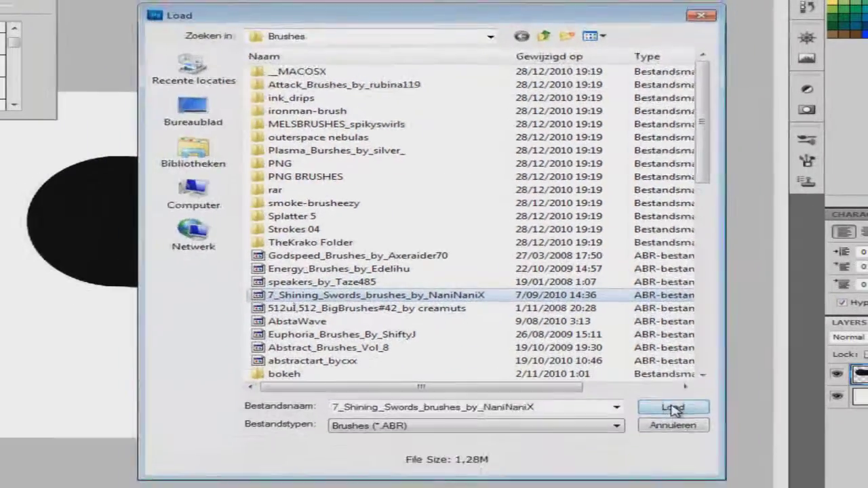
click(679, 407)
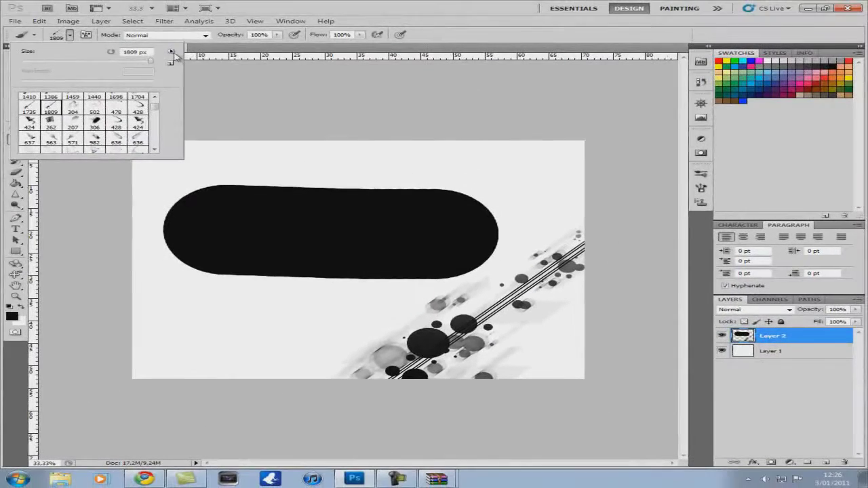
click(171, 52)
Reopen Load Brushes and arrange the Shining Swords and Rivets1 WinRAR windows beside it
click(228, 178)
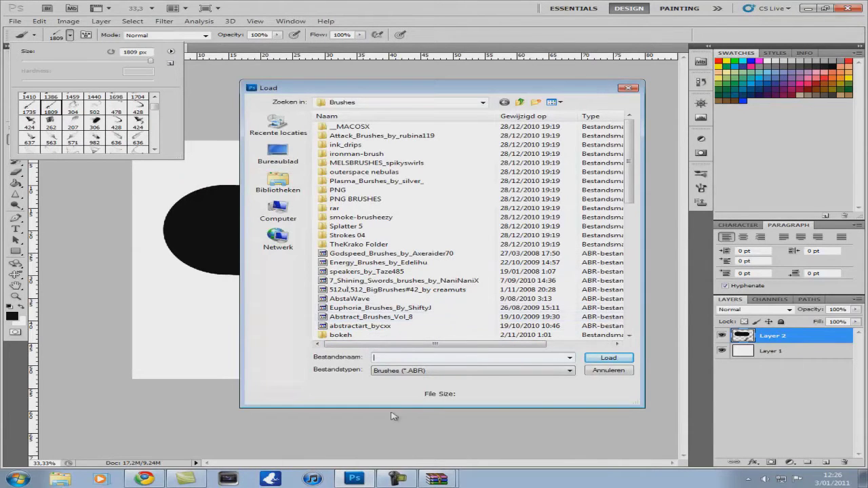
click(436, 479)
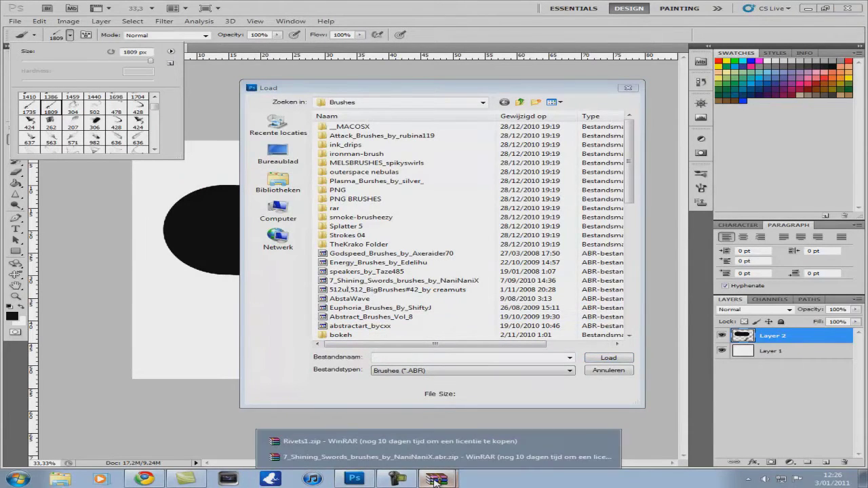
click(317, 456)
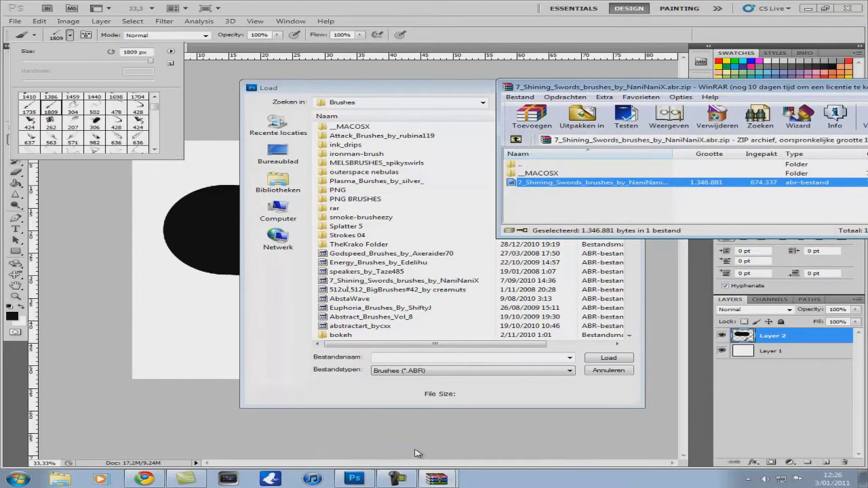
drag(808, 90, 524, 141)
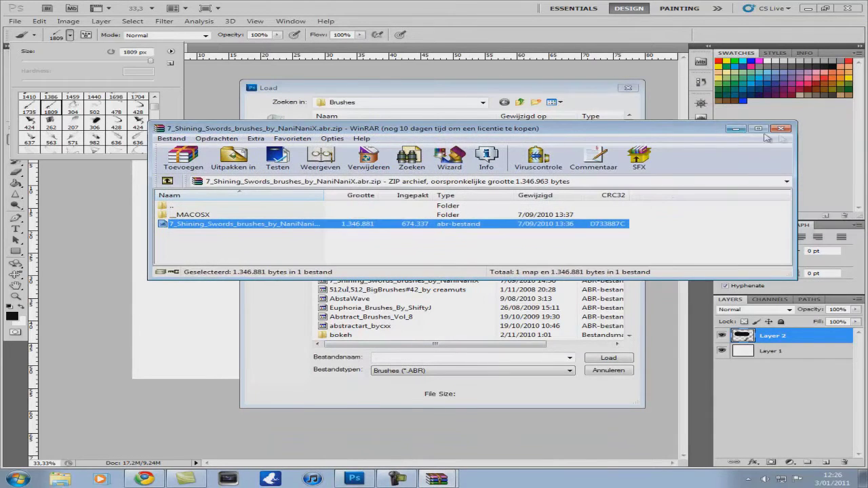
click(436, 479)
click(438, 479)
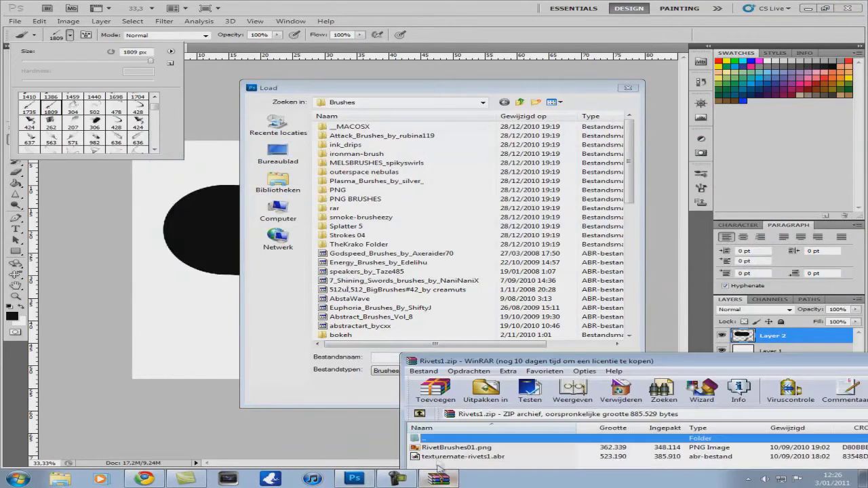
drag(579, 363, 707, 190)
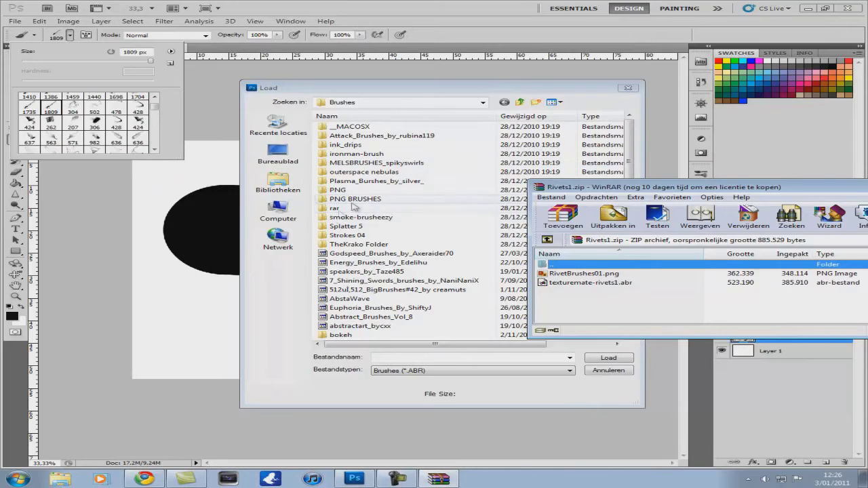
mouse_move(628, 141)
mouse_down()
mouse_move(621, 303)
mouse_move(629, 136)
mouse_up()
click(439, 479)
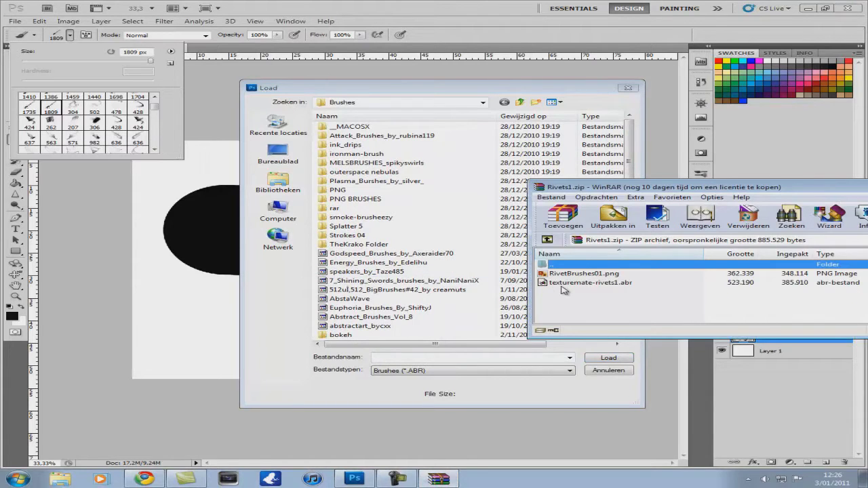
Copy texturemate-rivets1.abr into the Brushes folder and load it
drag(563, 289, 546, 286)
mouse_move(614, 312)
mouse_down()
mouse_move(576, 271)
mouse_move(446, 283)
mouse_up()
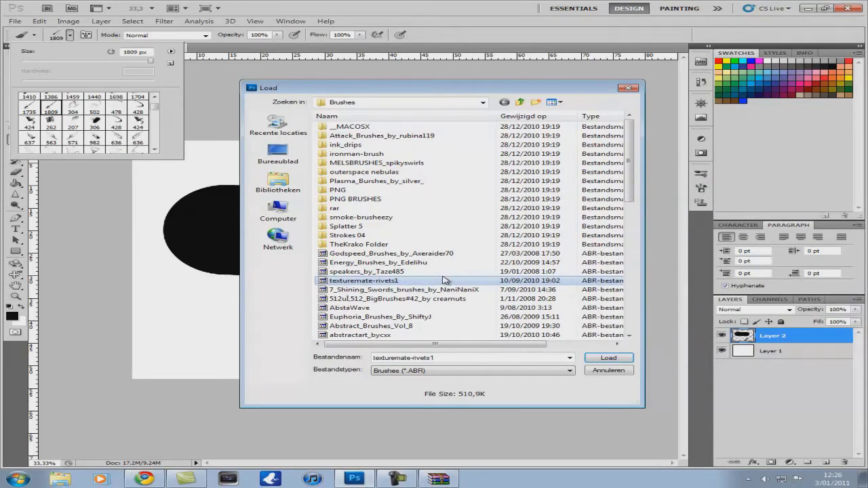
click(609, 360)
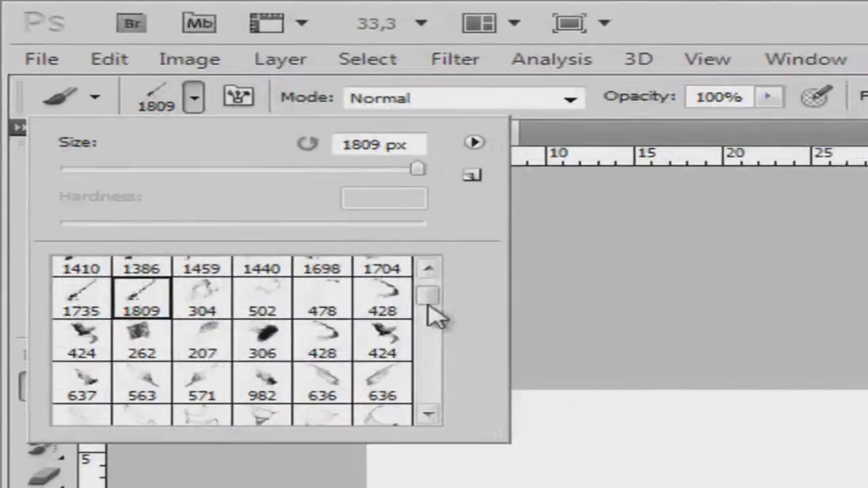
Paint a thin sword-shaped stroke across the canvas with a newly loaded brush
drag(432, 305, 451, 414)
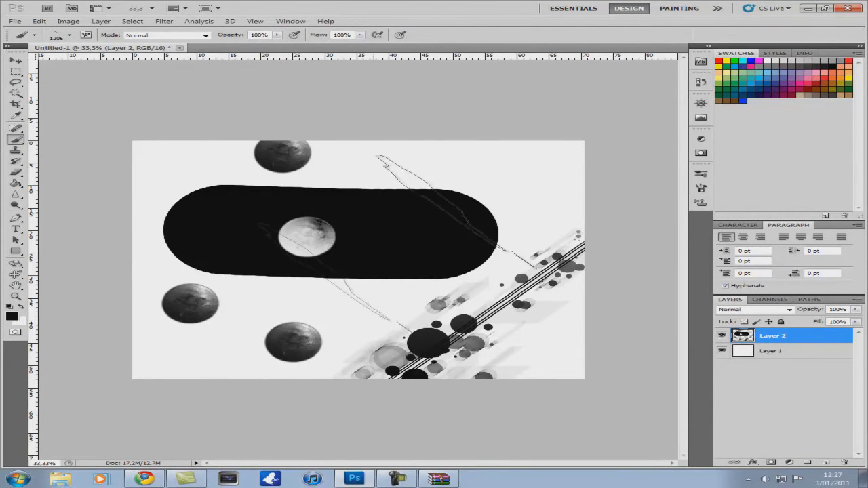
Stamp a Shining Swords streak diagonally across the central rivet, cancelling an accidental quit prompt
click(343, 278)
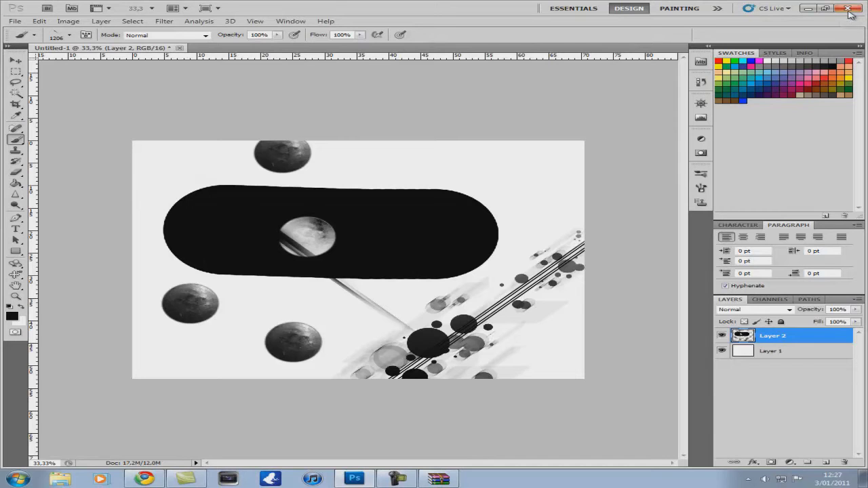
click(848, 9)
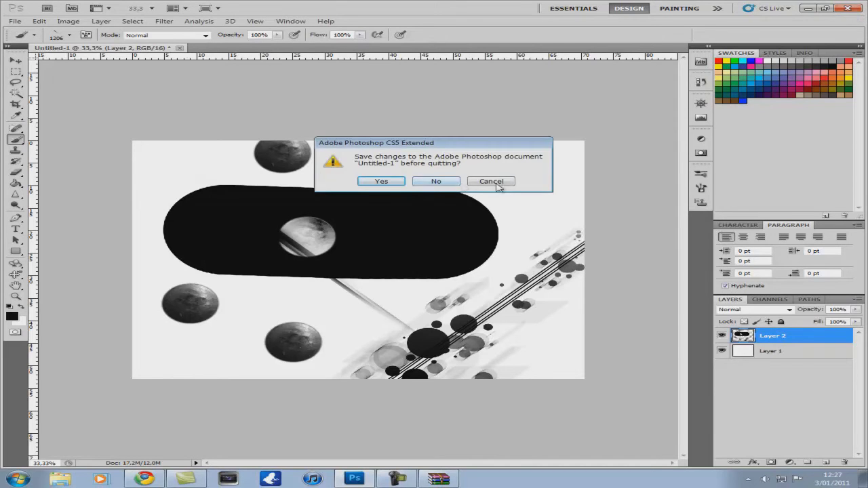
click(497, 182)
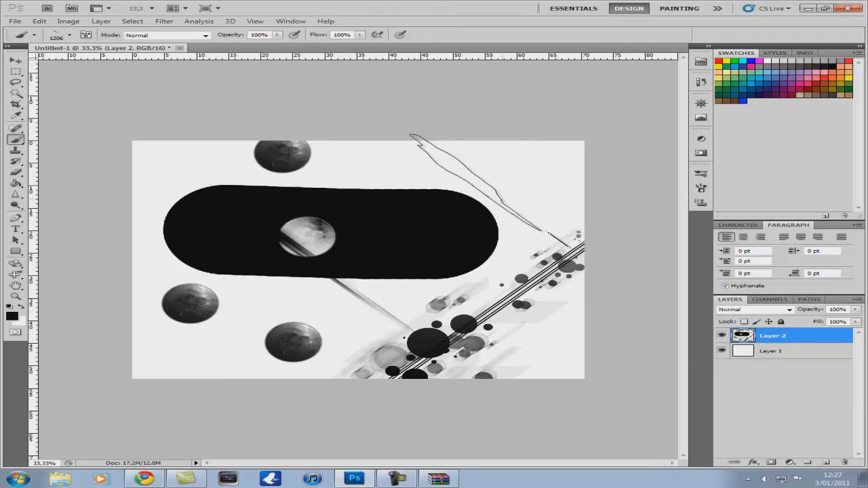